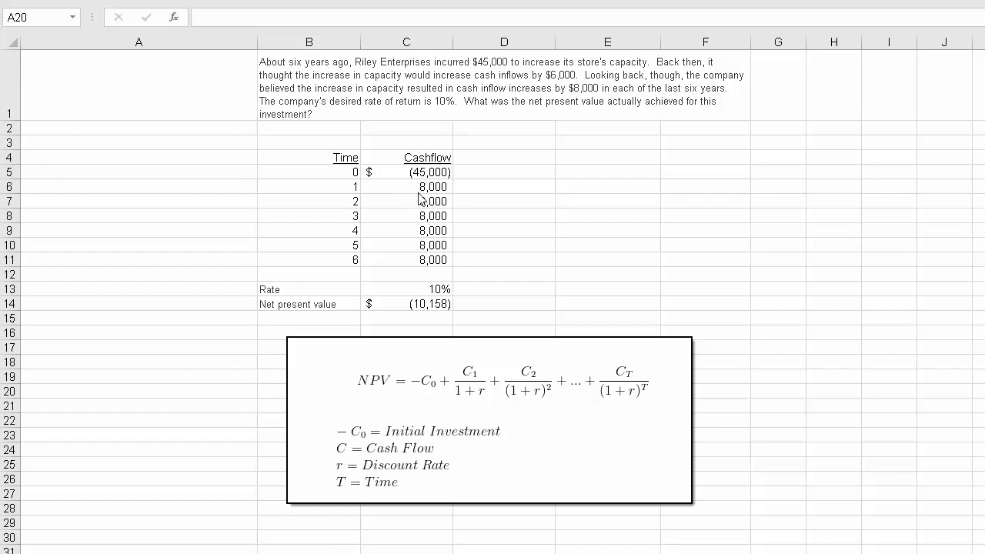
- Examine the net present value formula in C14 and the cells it references
{"action": "left_click", "coordinate": [433, 290]}
{"action": "left_click", "coordinate": [433, 304]}
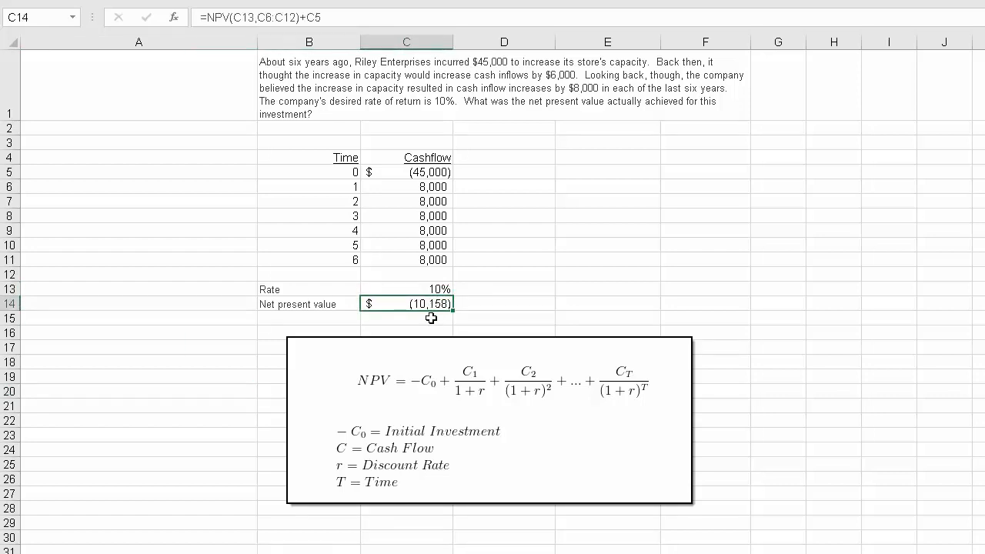
{"action": "key", "text": "F2"}
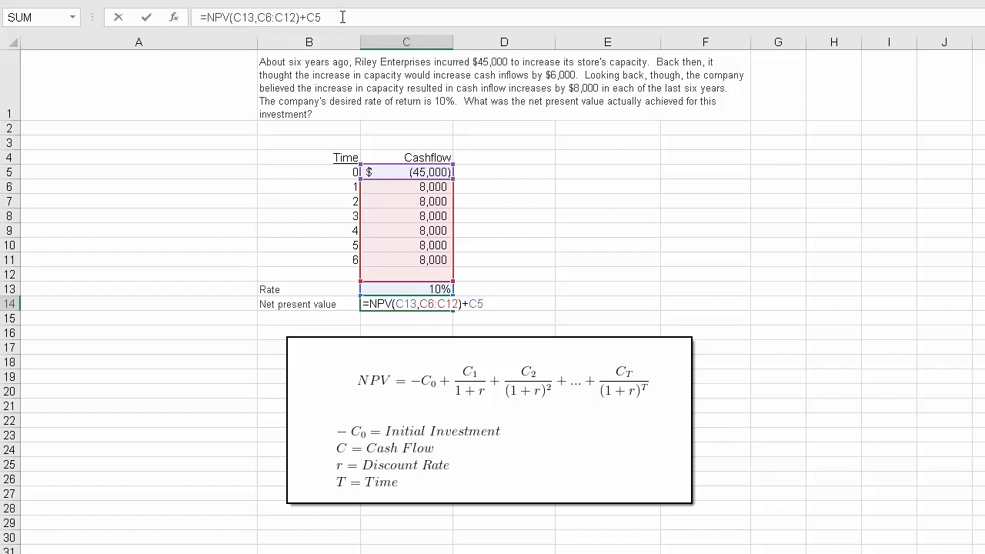
{"action": "left_click", "coordinate": [175, 18]}
{"action": "left_click_drag", "start_coordinate": [817, 221], "coordinate": [582, 113]}
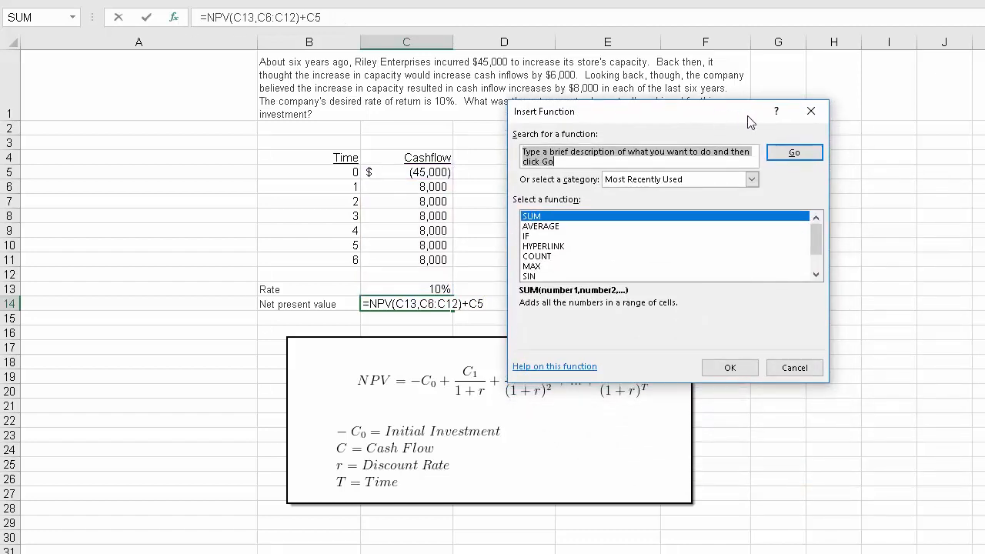
{"action": "left_click", "coordinate": [811, 111]}
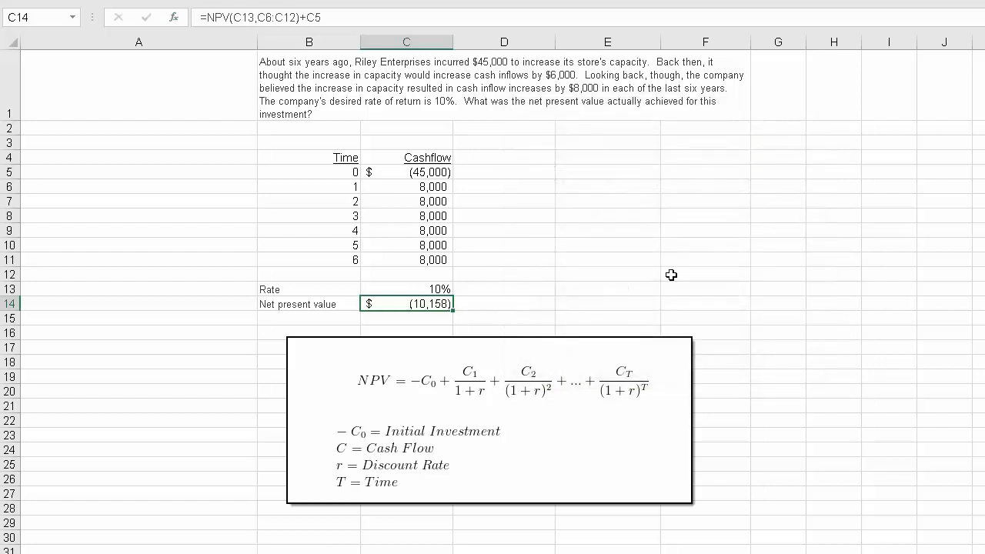
- Replace the formula in C14 with an NPV function using C13 as the rate and C6:C11 as the first value argument
{"action": "key", "text": "Delete"}
{"action": "type", "text": "="}
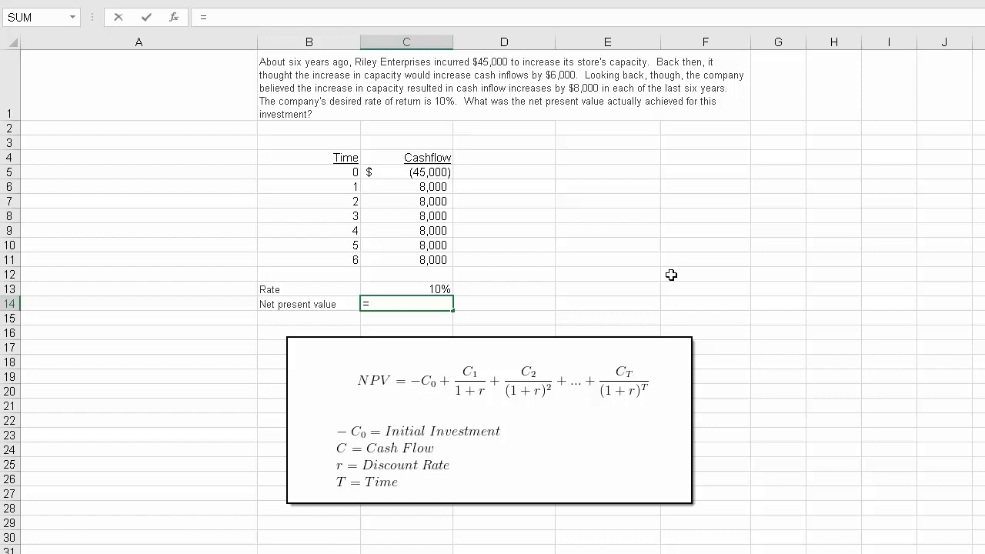
{"action": "type", "text": "npv("}
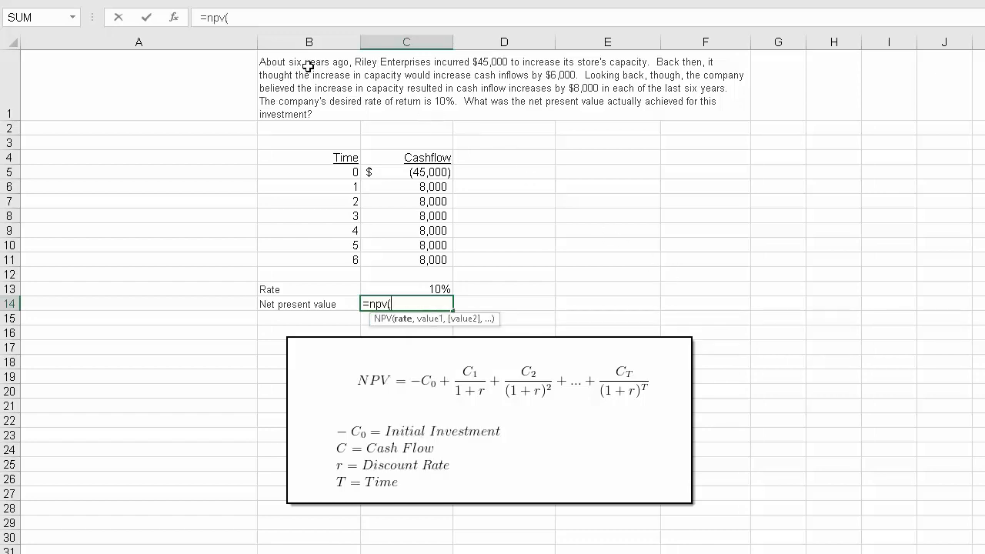
{"action": "left_click", "coordinate": [178, 24]}
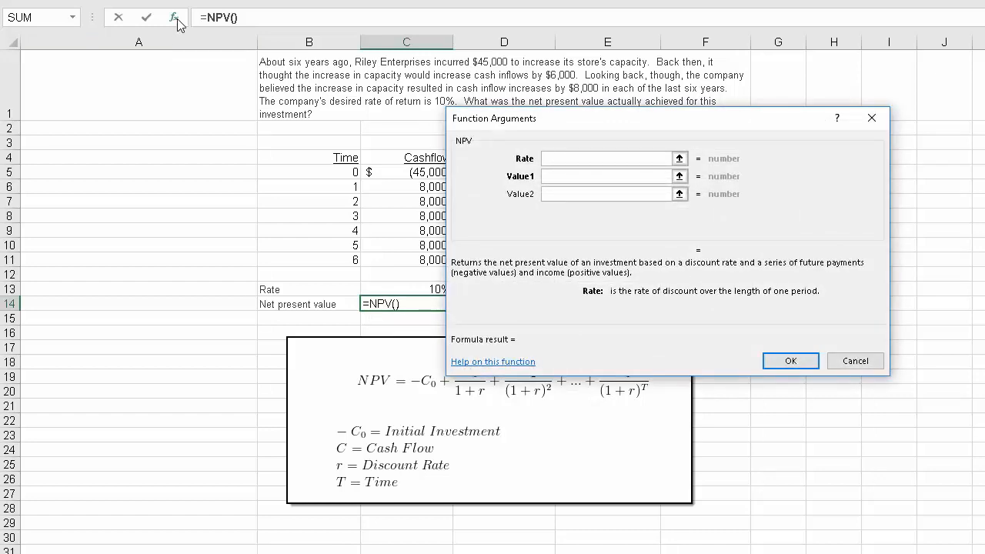
{"action": "left_click_drag", "start_coordinate": [558, 125], "coordinate": [631, 67]}
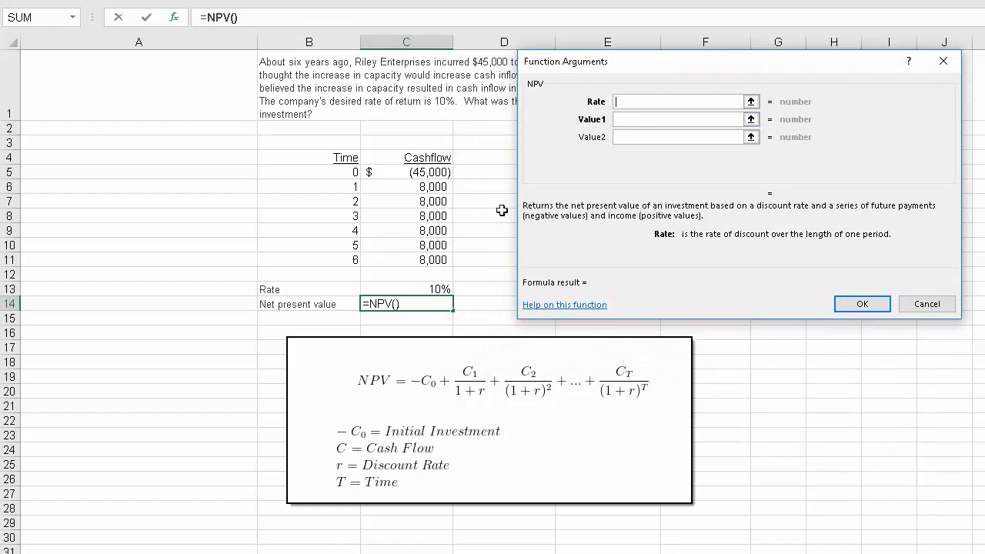
{"action": "left_click", "coordinate": [427, 287]}
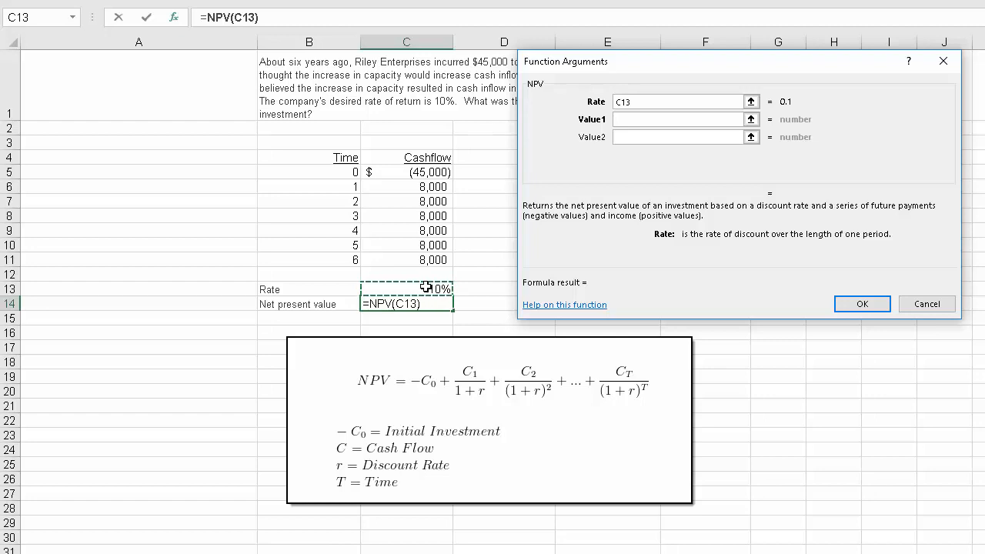
{"action": "left_click", "coordinate": [639, 122]}
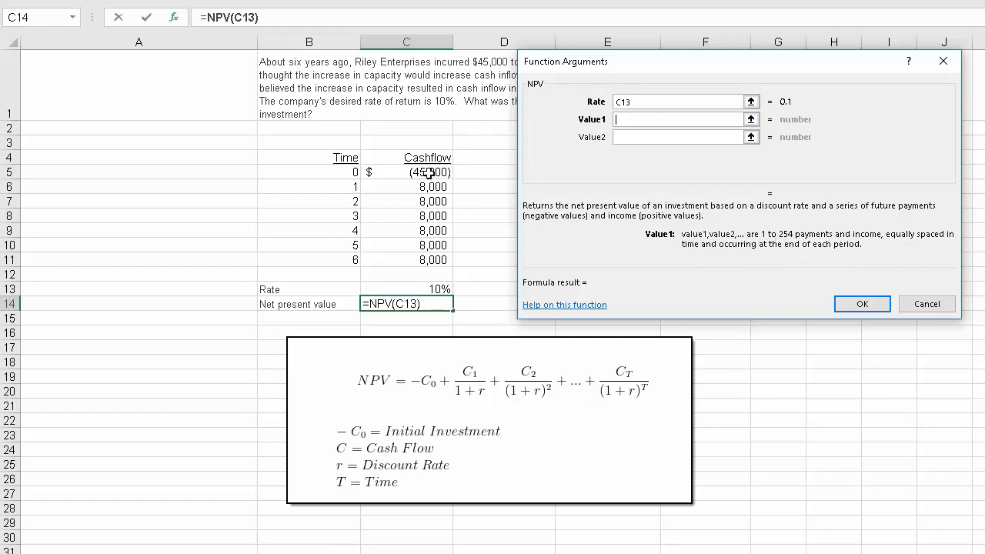
{"action": "left_click_drag", "start_coordinate": [424, 187], "coordinate": [431, 258]}
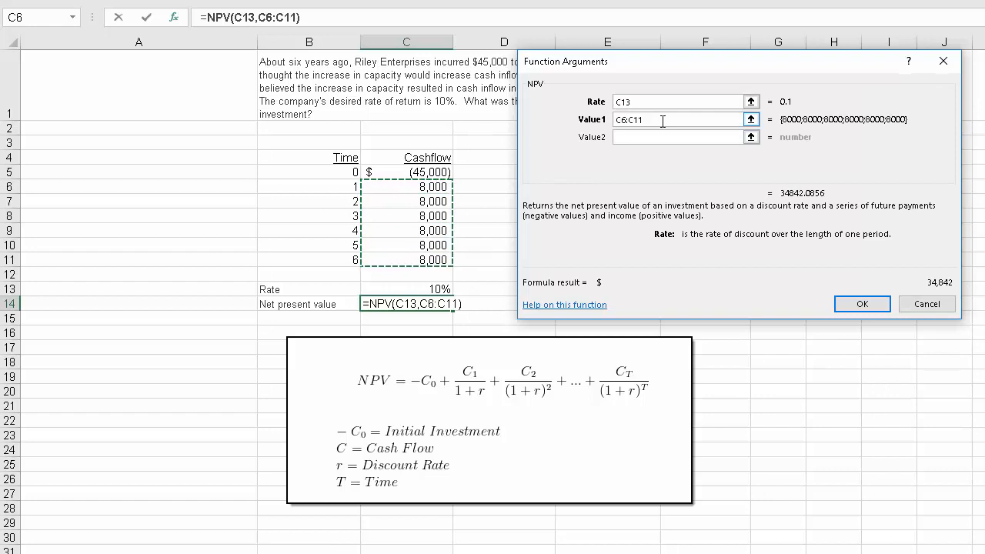
{"action": "left_click", "coordinate": [859, 305]}
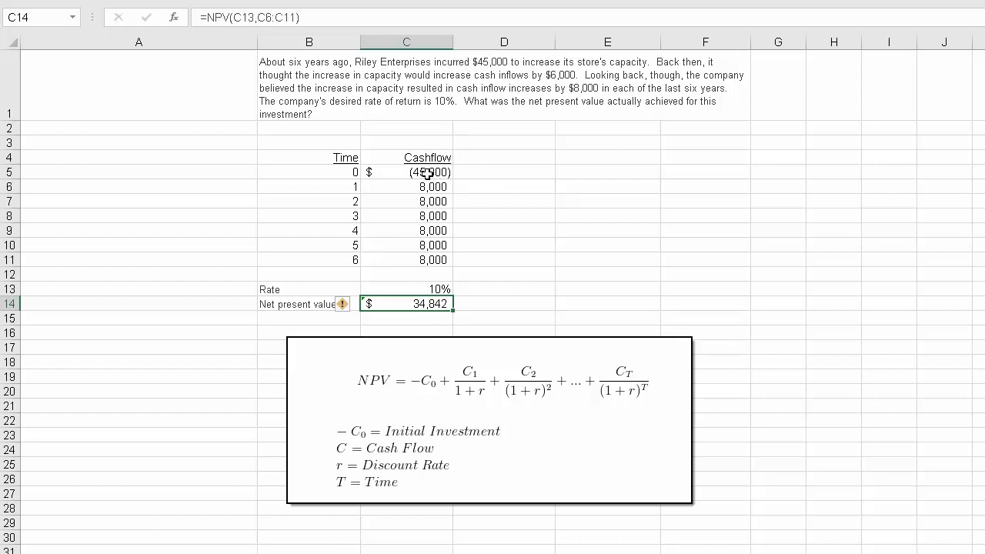
- Add the initial investment in C5 to the NPV formula in C14 and display the amount without decimals
{"action": "key", "text": "F2"}
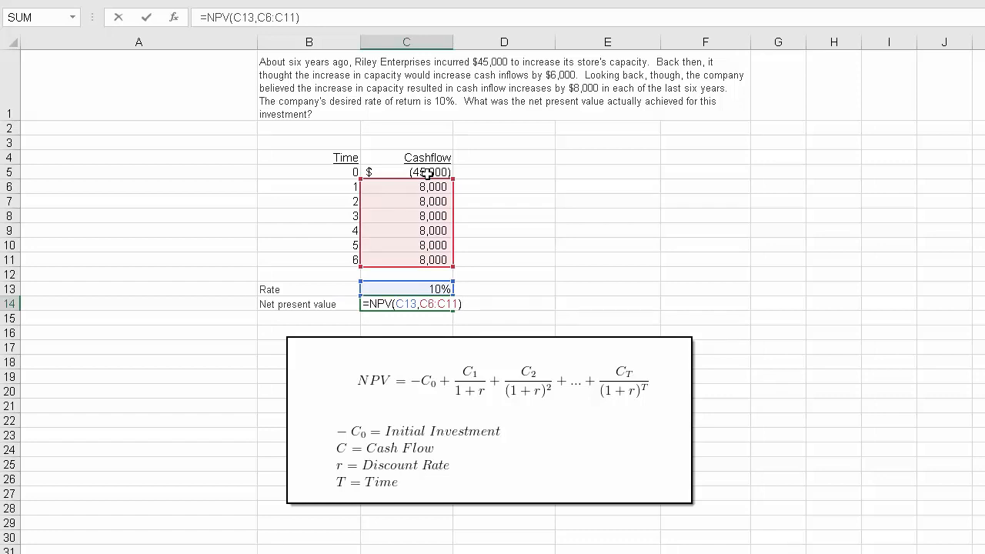
{"action": "type", "text": "+"}
{"action": "left_click", "coordinate": [427, 173]}
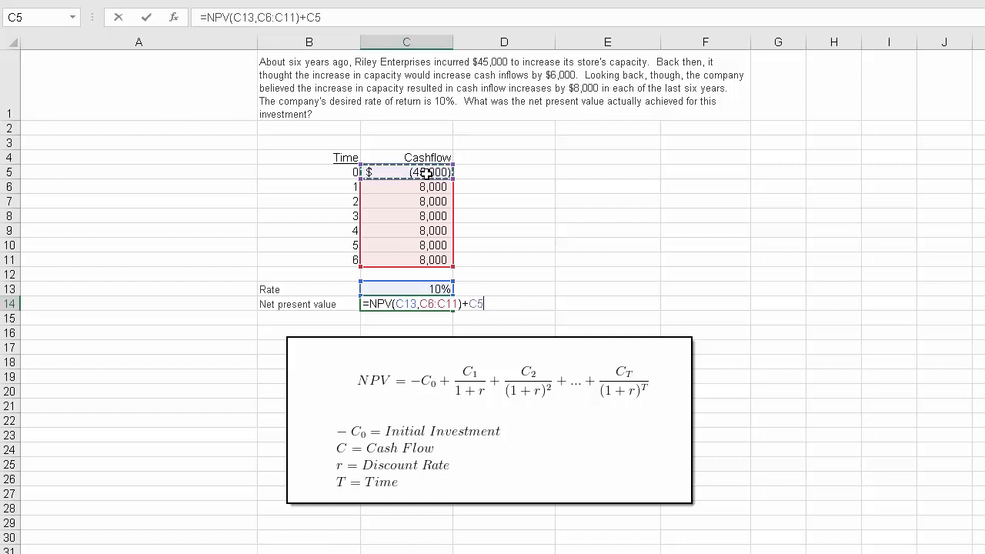
{"action": "key", "text": "Return"}
{"action": "key", "text": "Up"}
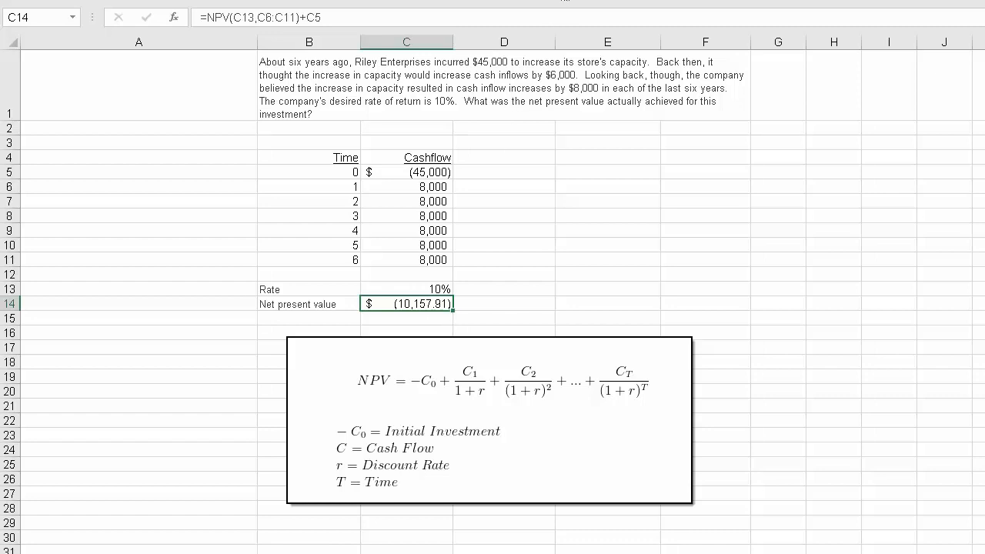
{"action": "left_click", "coordinate": [563, 0]}
{"action": "left_click", "coordinate": [562, 1]}
- Reference the time 0 cash flow in D5 with the formula =C5
{"action": "left_click", "coordinate": [511, 174]}
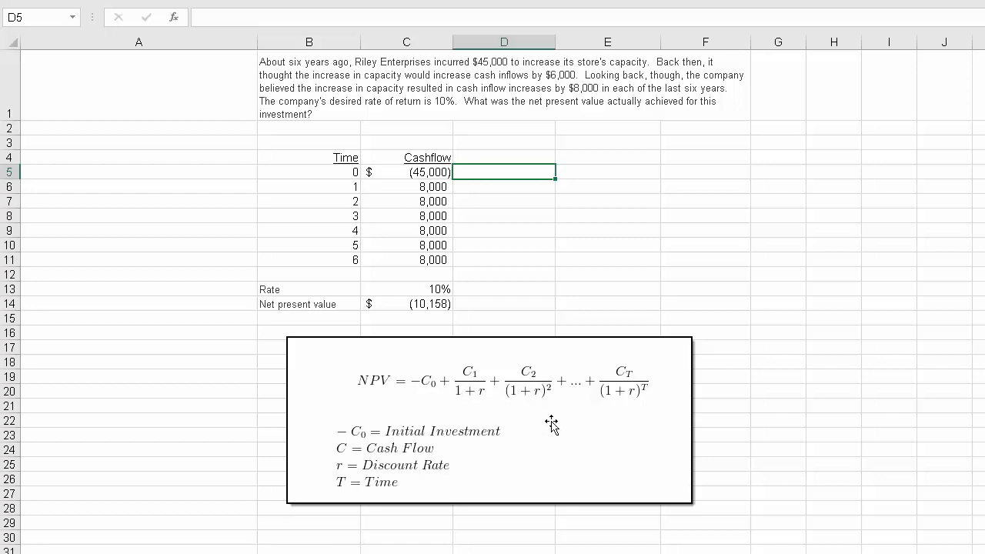
{"action": "type", "text": "="}
{"action": "key", "text": "Left"}
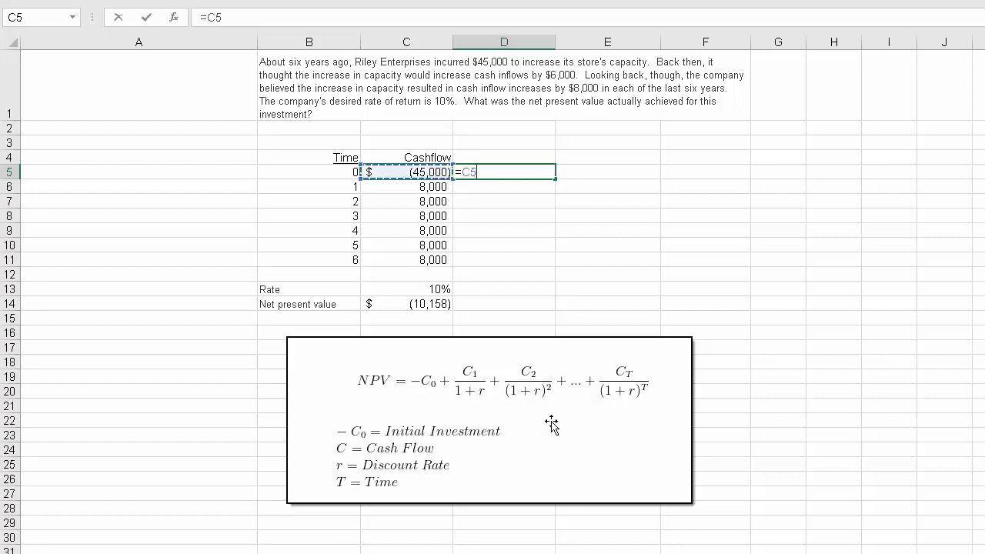
{"action": "key", "text": "Return"}
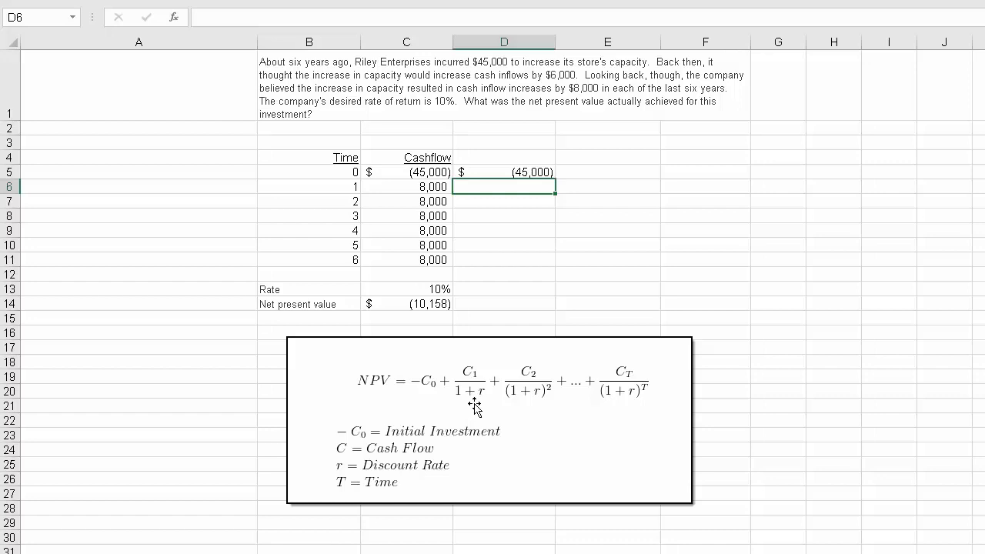
- Enter the discounted time 1 cash flow in D6 as =C6/(1+$C$13), with an absolute reference to the rate
{"action": "type", "text": "="}
{"action": "key", "text": "Left"}
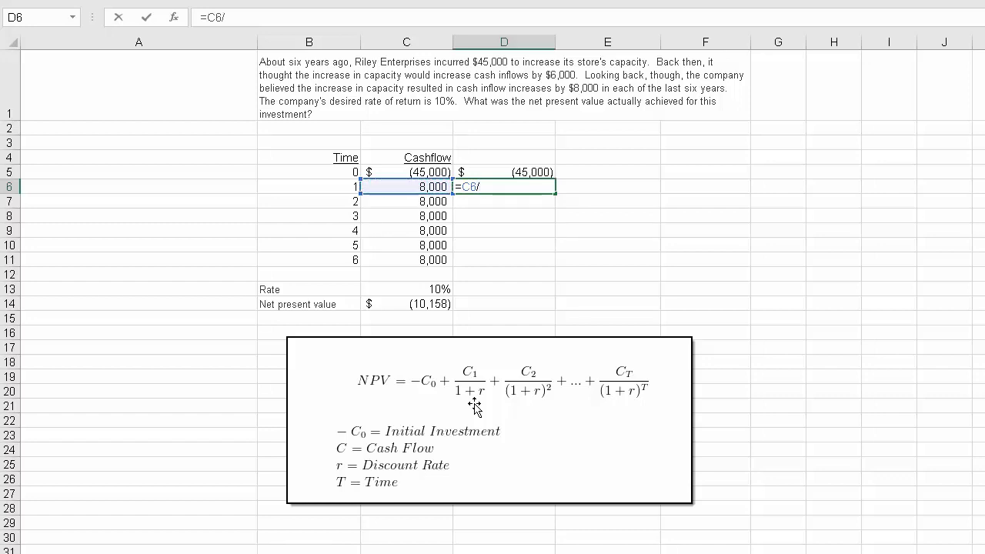
{"action": "type", "text": "(1+"}
{"action": "left_click", "coordinate": [429, 290]}
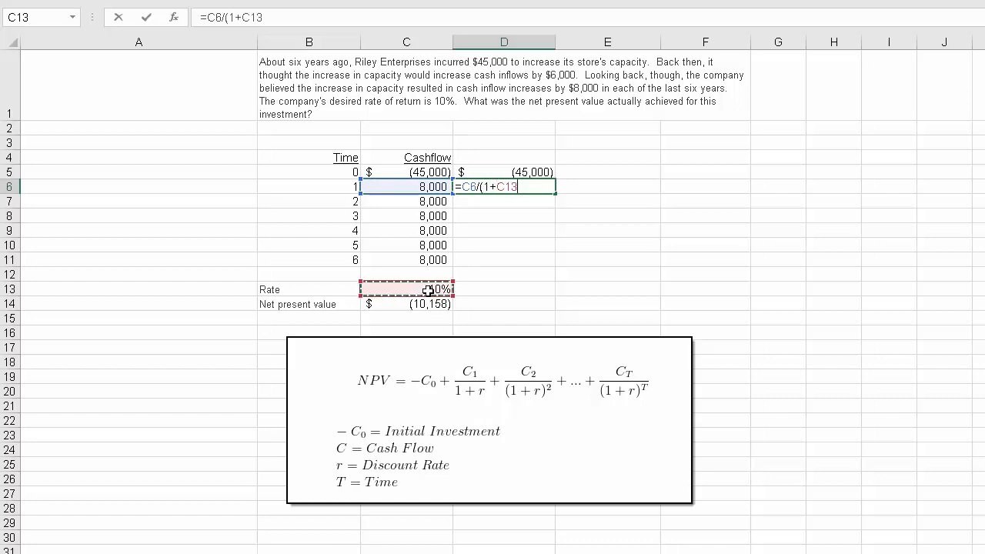
{"action": "key", "text": "F4"}
{"action": "key", "text": "Return"}
- Try copying the D6 formula down to D7:D11, and clear those copies again
{"action": "key", "text": "Up"}
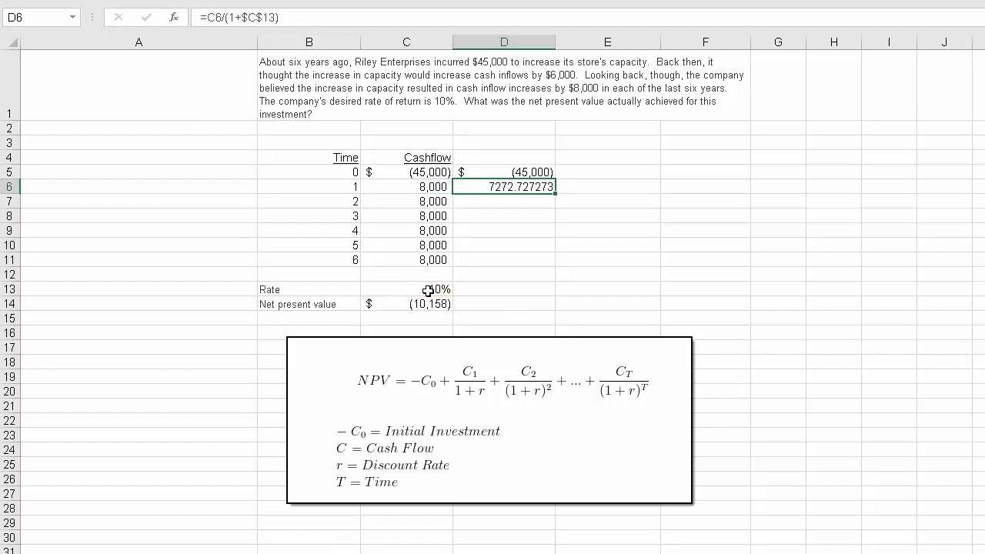
{"action": "key", "text": "ctrl+c"}
{"action": "key", "text": "Down"}
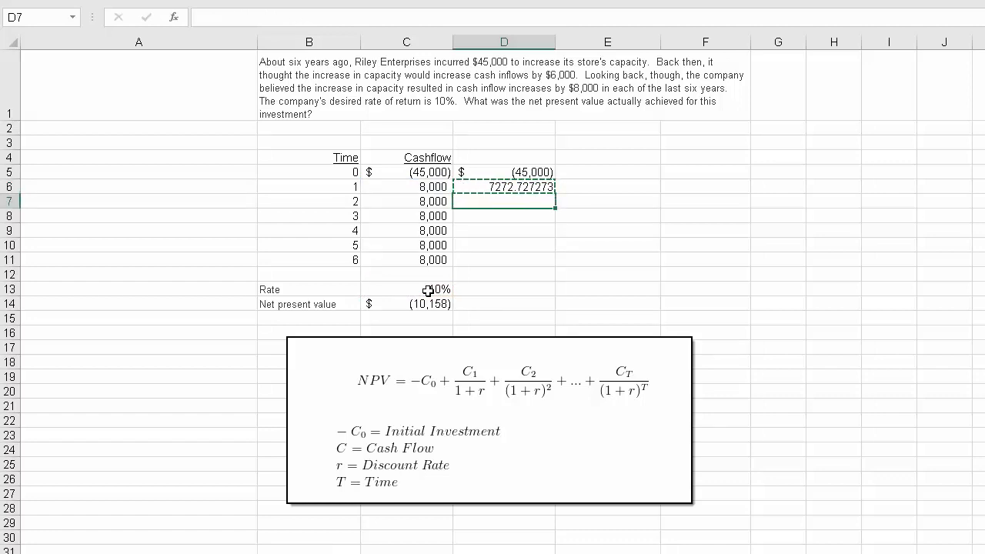
{"action": "key", "text": "shift+Down"}
{"action": "key", "text": "shift+Down"}
{"action": "key", "text": "shift+Down"}
{"action": "key", "text": "shift+Down"}
{"action": "key", "text": "ctrl+v"}
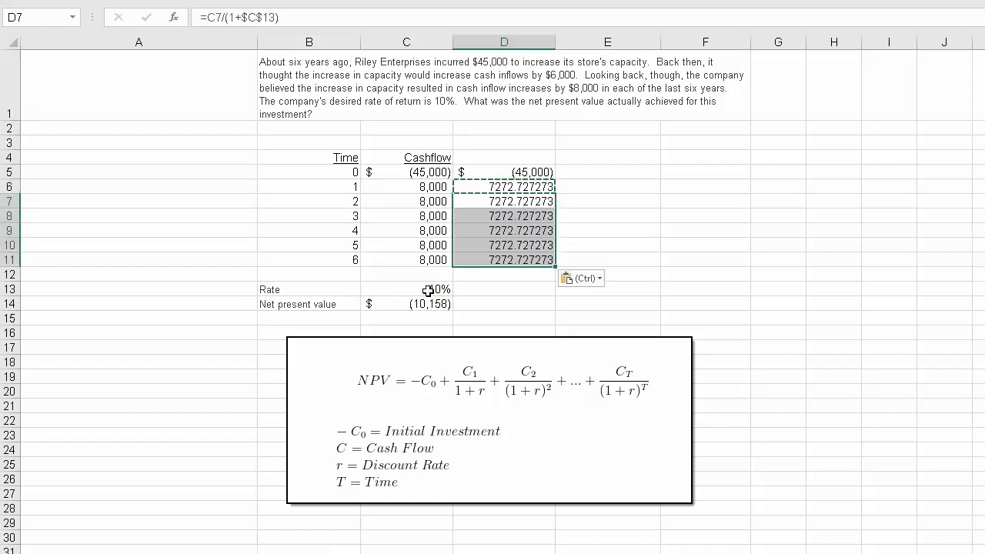
{"action": "key", "text": "Up"}
{"action": "key", "text": "Down"}
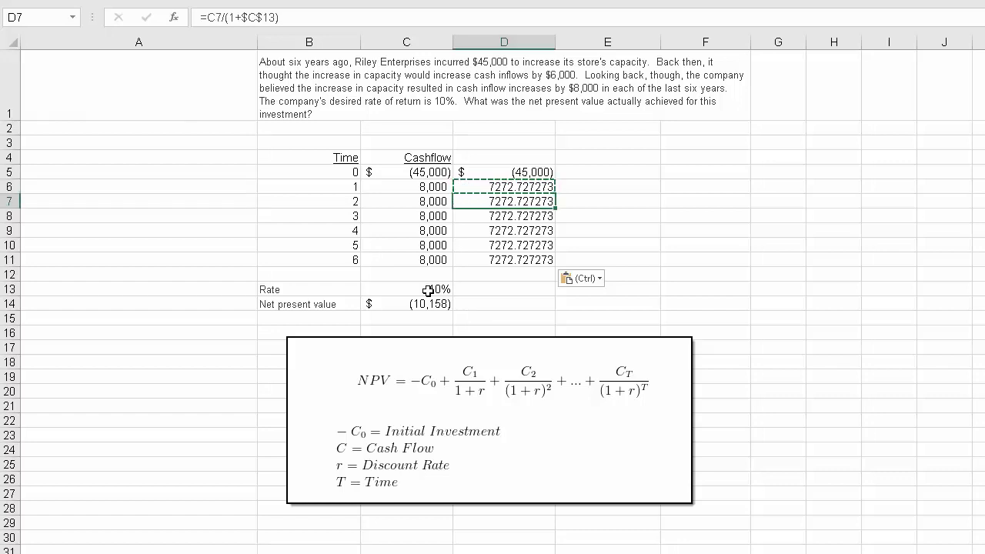
{"action": "key", "text": "Up"}
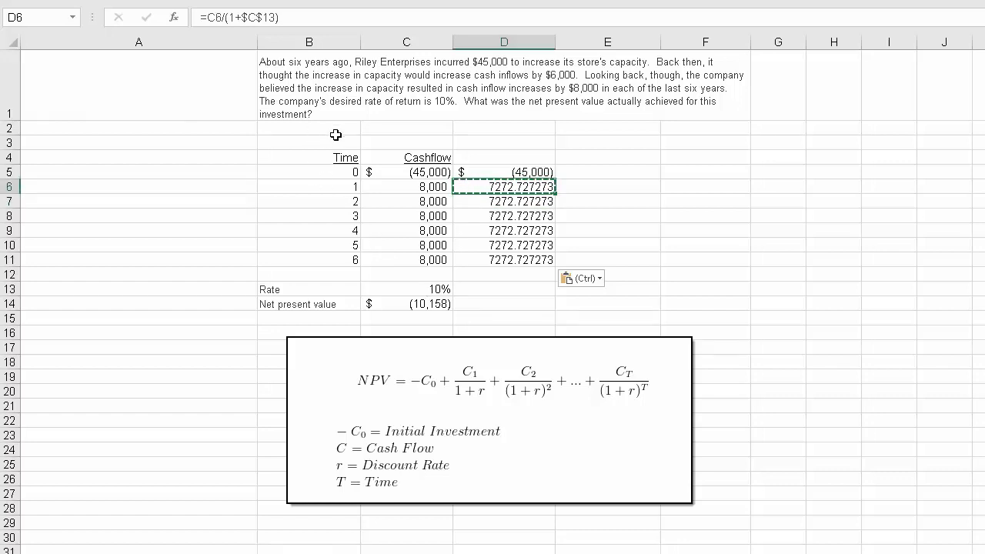
{"action": "left_click_drag", "start_coordinate": [503, 203], "coordinate": [512, 255]}
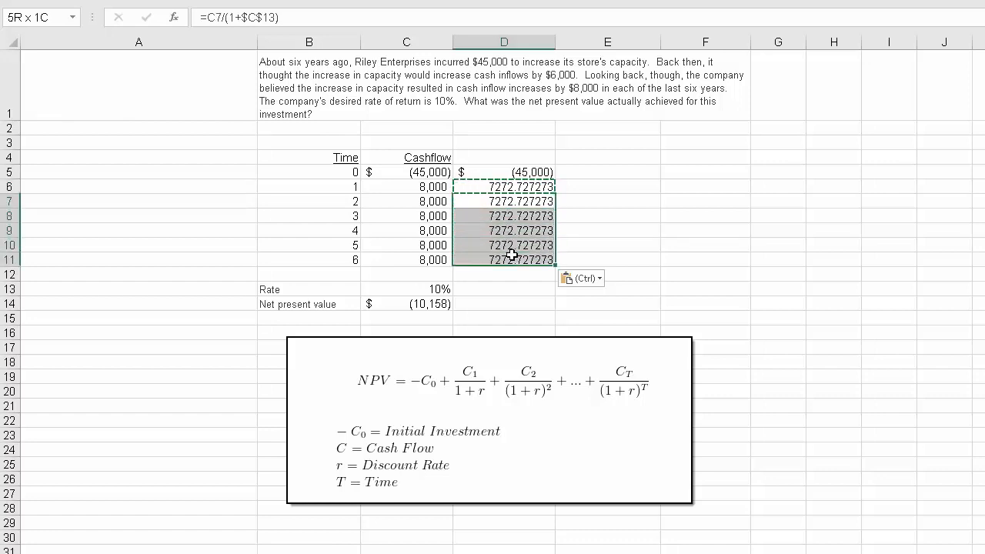
{"action": "key", "text": "Delete"}
- Extend the D6 formula with the time in B6 as exponent, making it =C6/(1+$C$13)^B6
{"action": "left_click", "coordinate": [519, 187]}
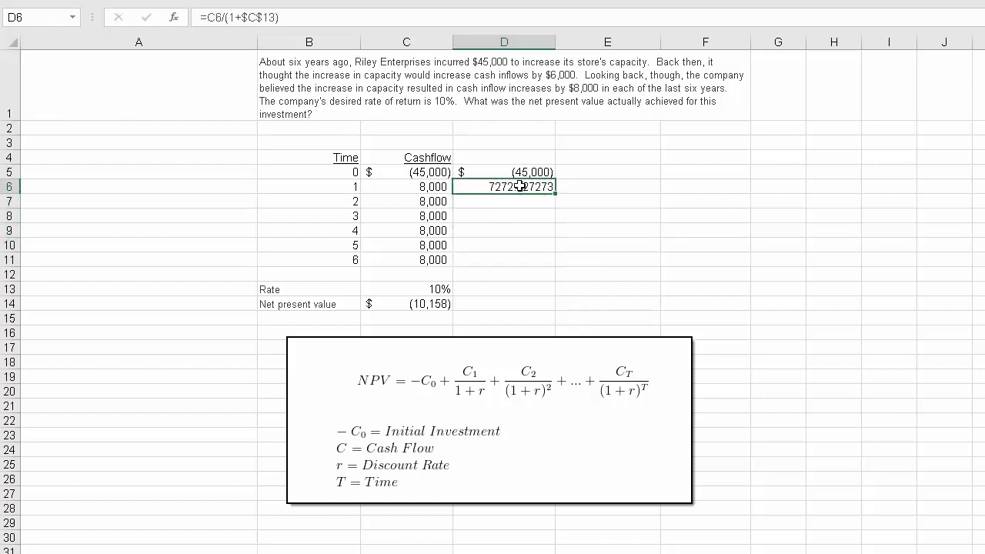
{"action": "key", "text": "F2"}
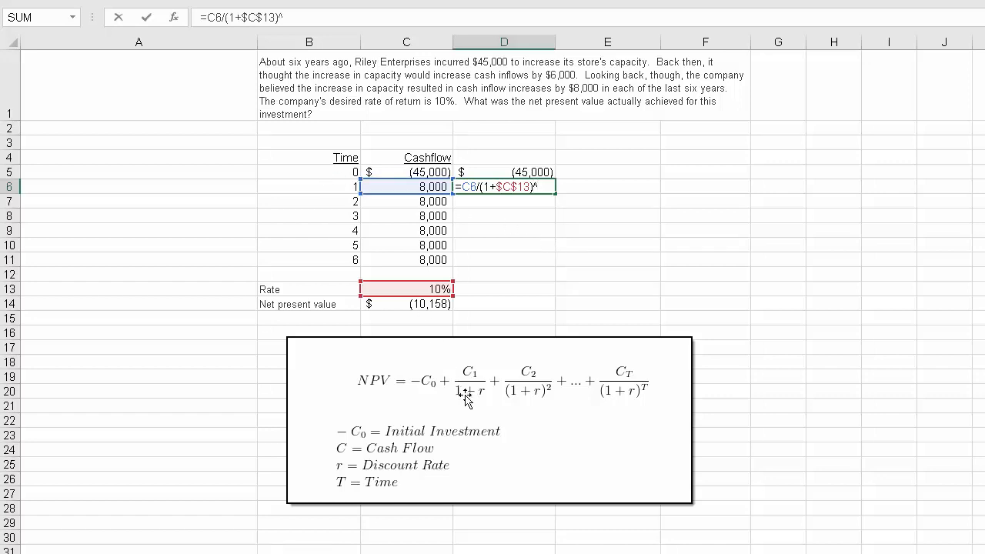
{"action": "left_click", "coordinate": [338, 187]}
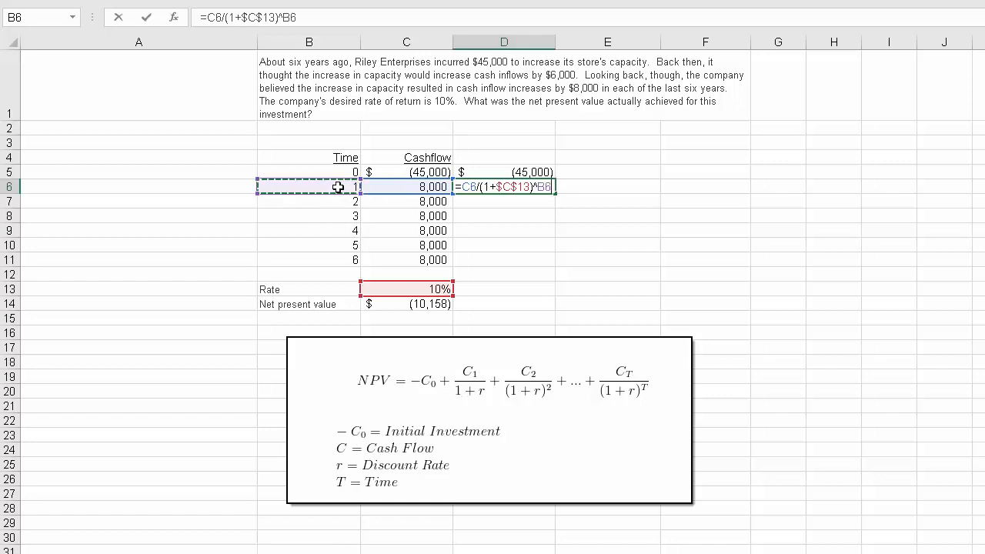
{"action": "key", "text": "Return"}
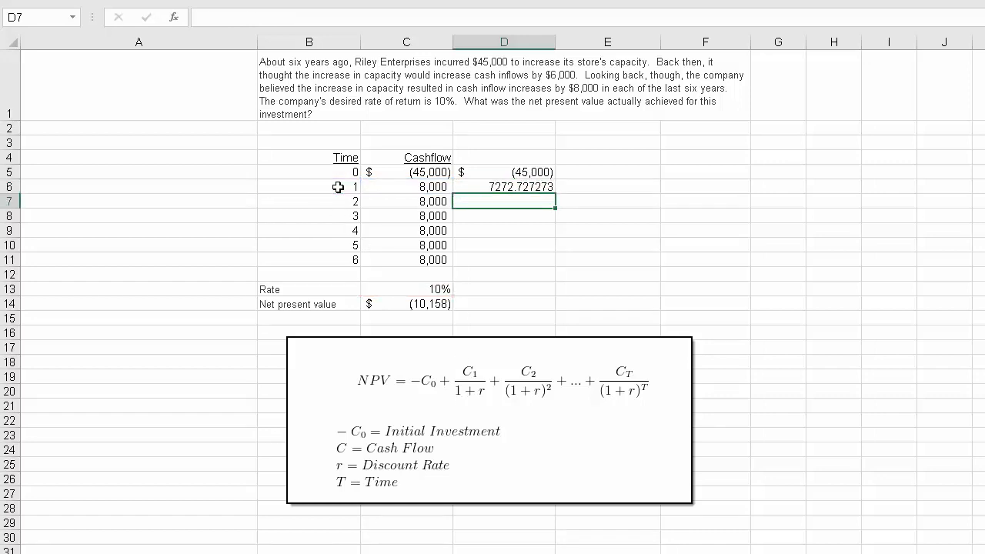
- Copy the discounting formula in D6 down to D7:D11
{"action": "key", "text": "Up"}
{"action": "key", "text": "Down"}
{"action": "key", "text": "shift+Down"}
{"action": "key", "text": "shift+Down"}
{"action": "key", "text": "shift+Down"}
{"action": "key", "text": "shift+Down"}
{"action": "key", "text": "ctrl+v"}
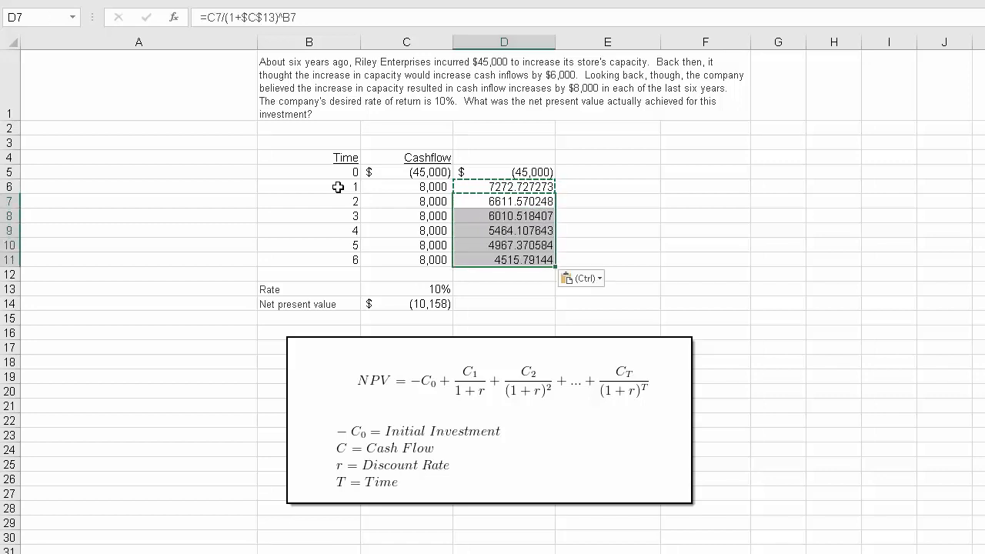
- Format the discounted cash flows in D6:D11 with the Comma Style and no decimals
{"action": "key", "text": "Up"}
{"action": "key", "text": "shift+Down"}
{"action": "key", "text": "shift+Down"}
{"action": "key", "text": "shift+Down"}
{"action": "key", "text": "shift+Down"}
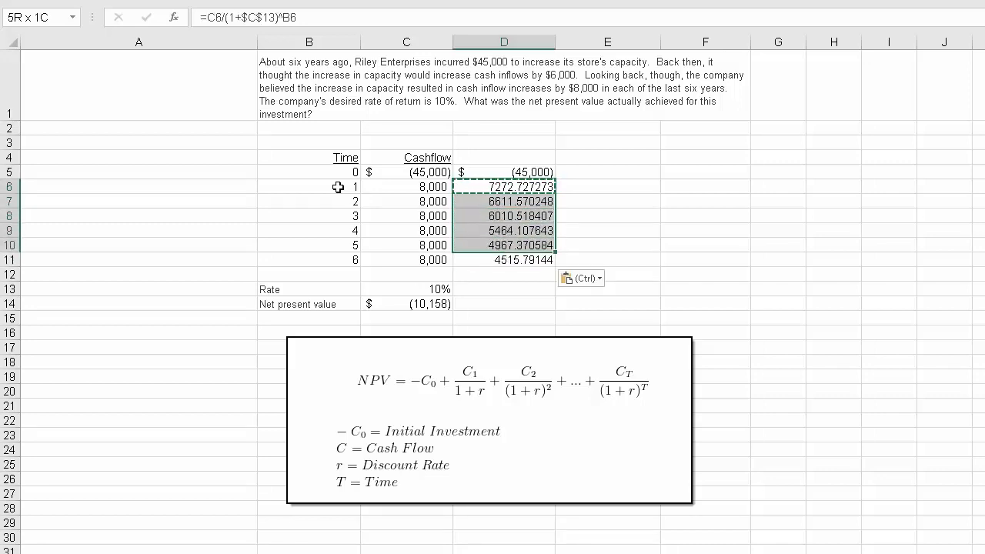
{"action": "key", "text": "shift+Down"}
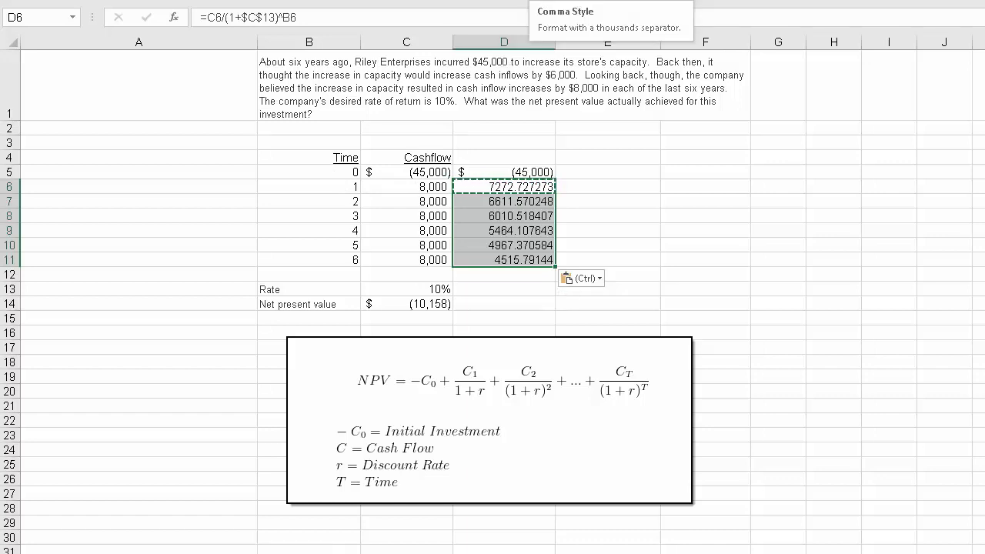
{"action": "left_click", "coordinate": [537, 1]}
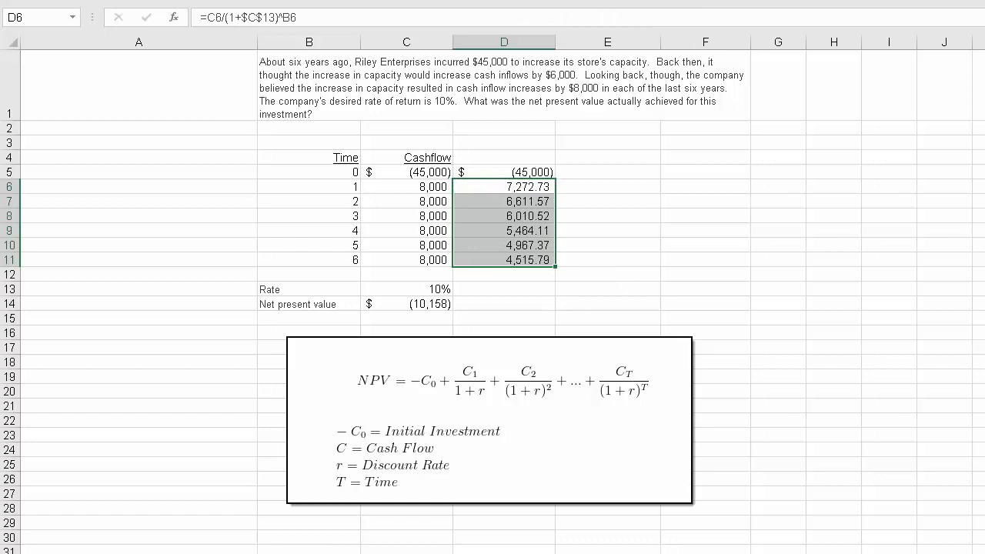
{"action": "left_click", "coordinate": [577, 1]}
{"action": "left_click", "coordinate": [577, 1]}
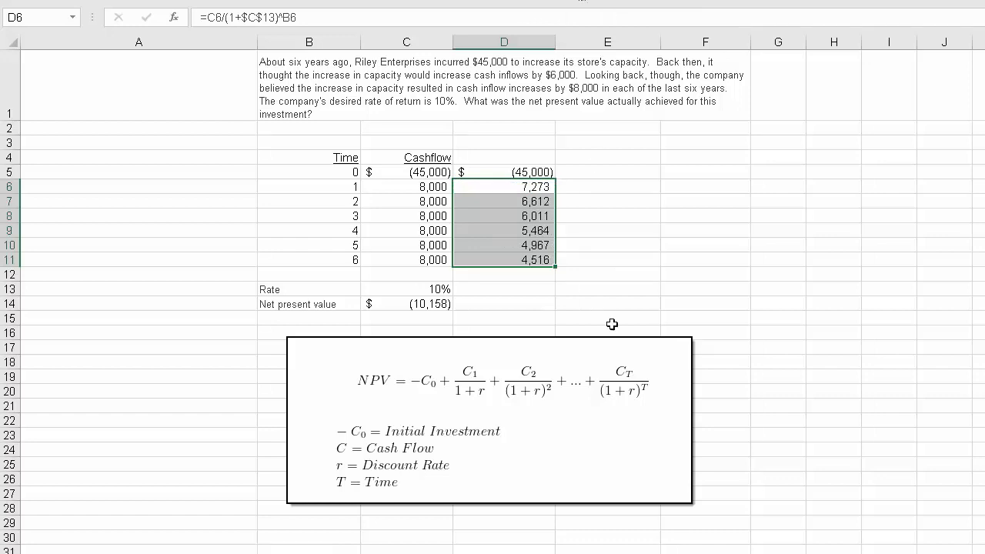
- Total the initial investment and discounted cash flows in D14 with =SUM(D5:D11), beside the NPV function's result
{"action": "left_click", "coordinate": [531, 305]}
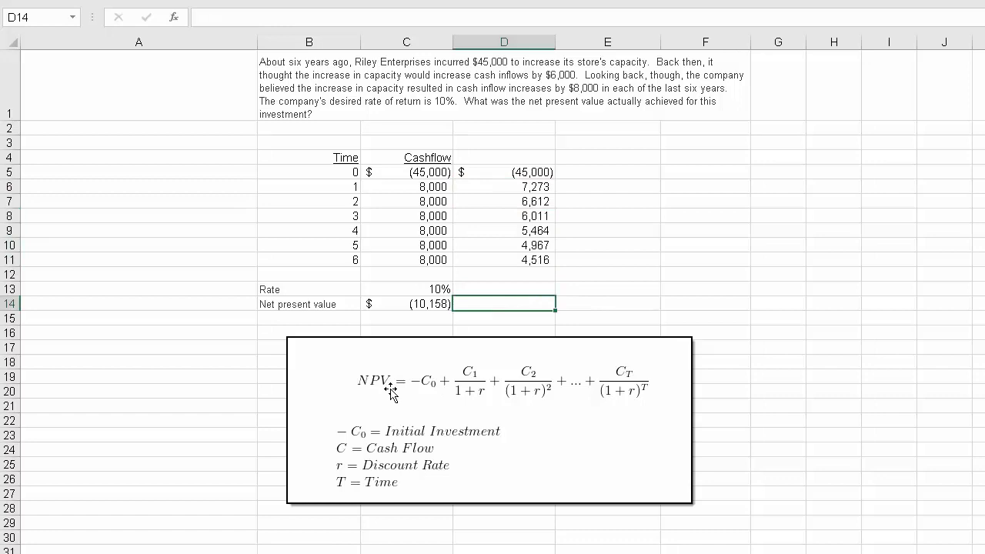
{"action": "type", "text": "=sum("}
{"action": "key", "text": "Up"}
{"action": "key", "text": "Up"}
{"action": "key", "text": "Up"}
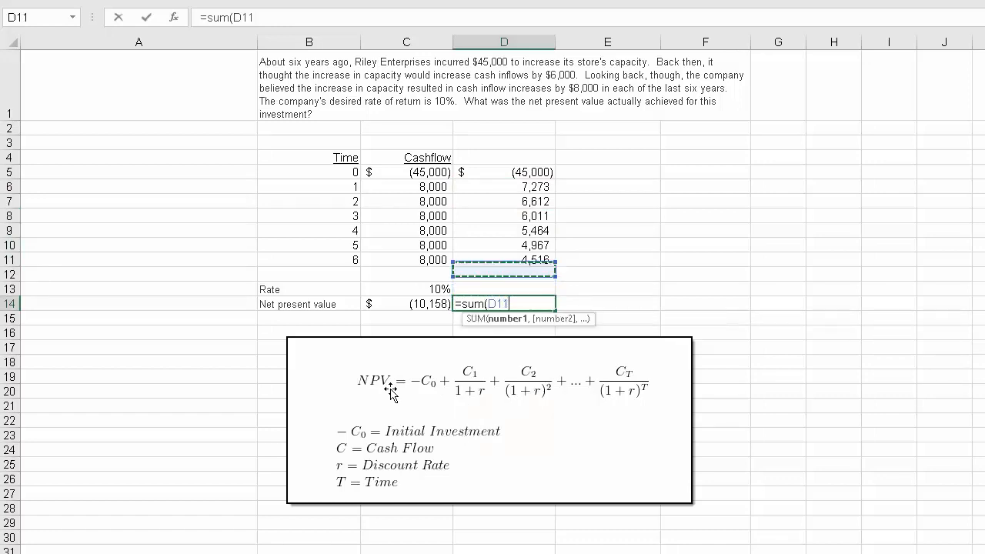
{"action": "key", "text": "Up"}
{"action": "key", "text": "Up"}
{"action": "key", "text": "Up"}
{"action": "key", "text": "Up"}
{"action": "key", "text": "Up"}
{"action": "key", "text": "Up"}
{"action": "key", "text": "shift+Down"}
{"action": "key", "text": "shift+Down"}
{"action": "key", "text": "shift+Down"}
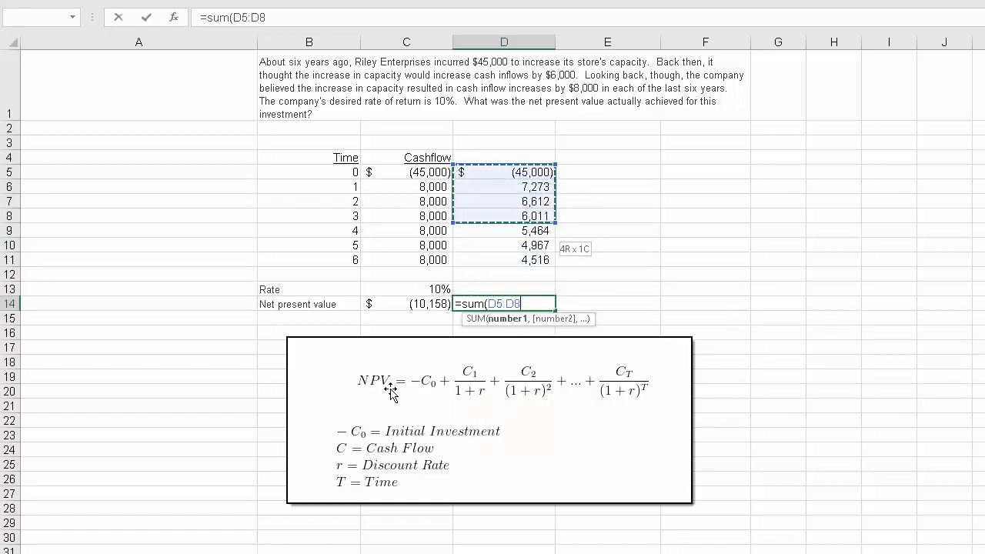
{"action": "key", "text": "shift+Down"}
{"action": "key", "text": "shift+Down"}
{"action": "key", "text": "shift+Down"}
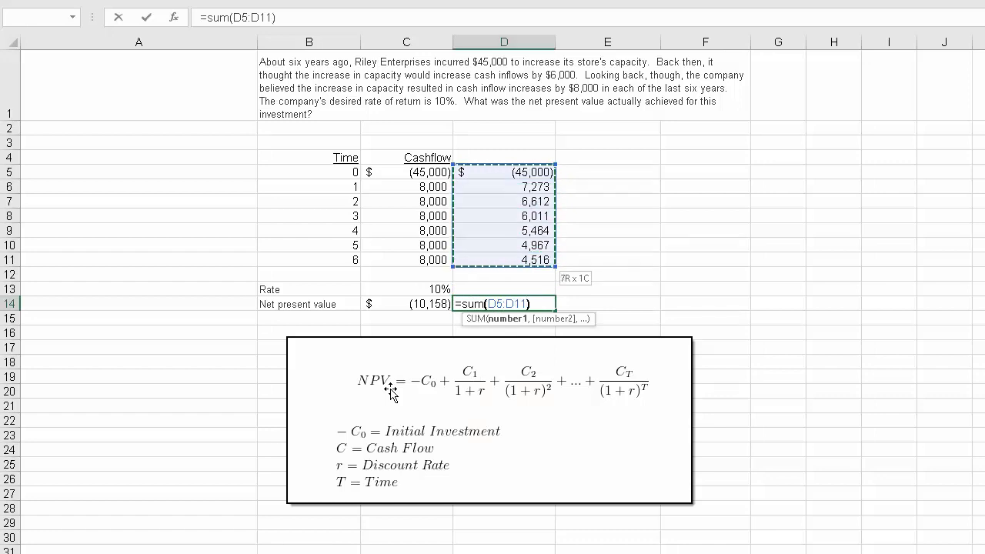
{"action": "key", "text": "Return"}
{"action": "key", "text": "Up"}
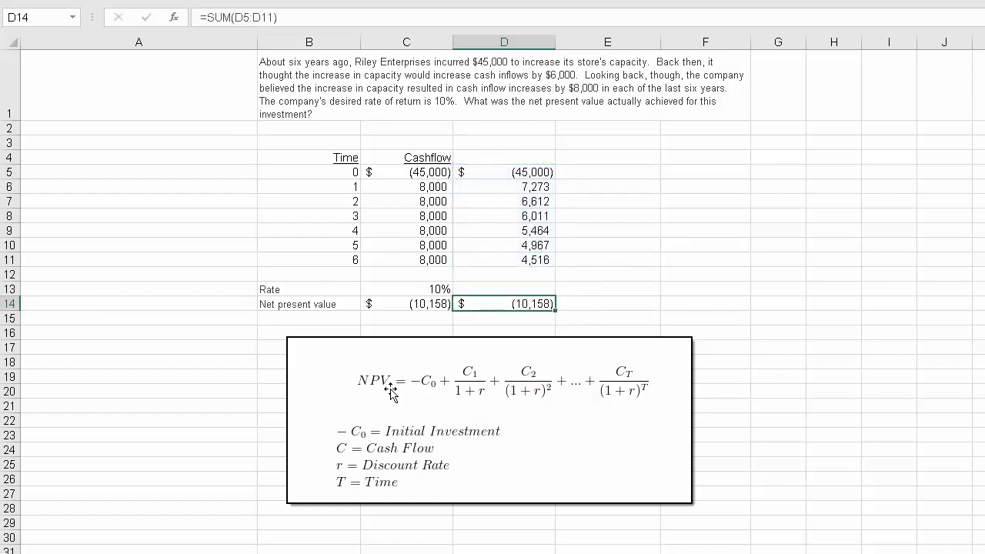
{"action": "left_click", "coordinate": [984, 479]}
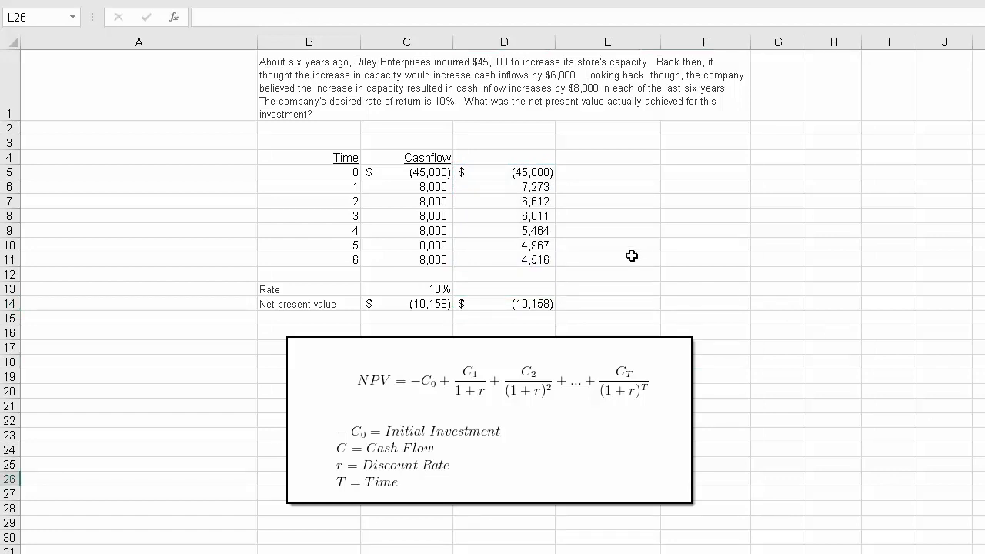
- Enter the heading Cashflow in D4 above the column of discounted values
{"action": "left_click", "coordinate": [521, 158]}
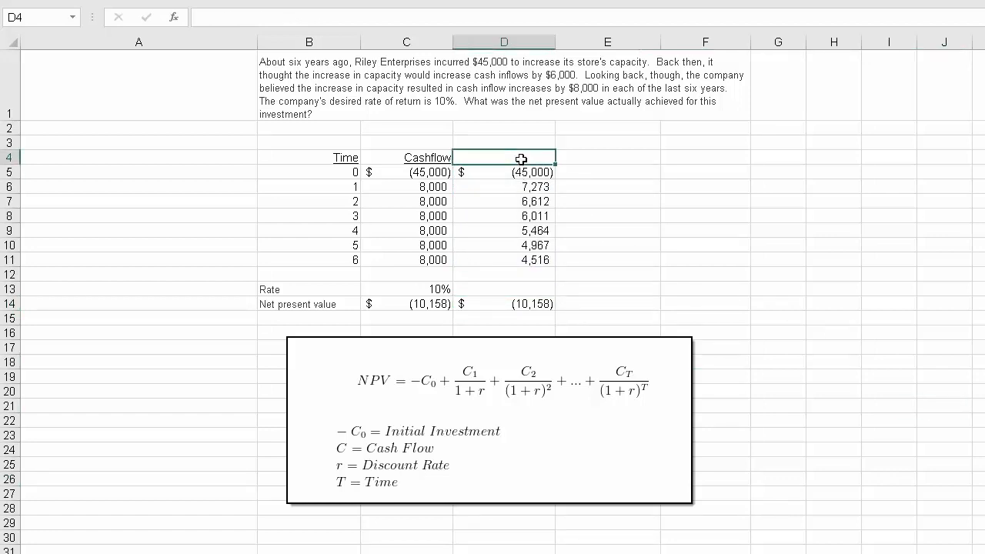
{"action": "type", "text": "Cashflow"}
{"action": "key", "text": "Return"}
- Format the heading in D4 like the one in C4, underlined and right-aligned
{"action": "left_click", "coordinate": [521, 159]}
{"action": "key", "text": "Left"}
{"action": "key", "text": "Right"}
{"action": "key", "text": "alt+h"}
{"action": "key", "text": "a"}
{"action": "key", "text": "r"}
{"action": "left_click", "coordinate": [984, 450]}
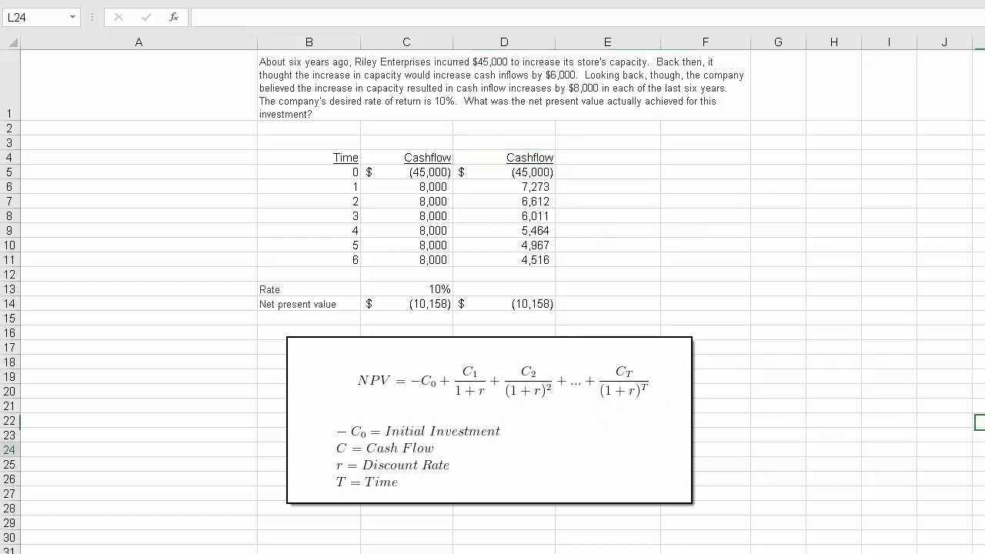